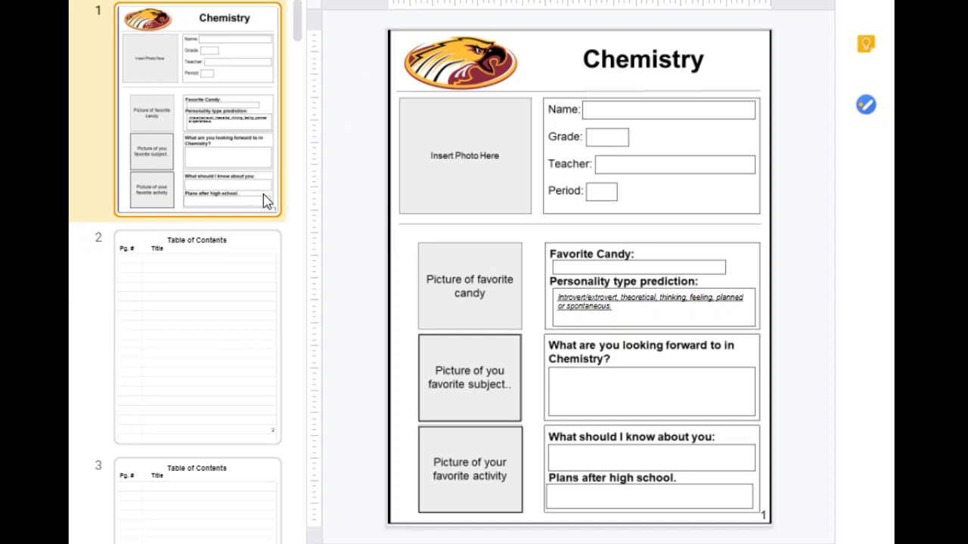
Step: Number the Table of Contents rows on slide 2 as 6, 7 and 8
{"action": "left_click", "coordinate": [192, 313]}
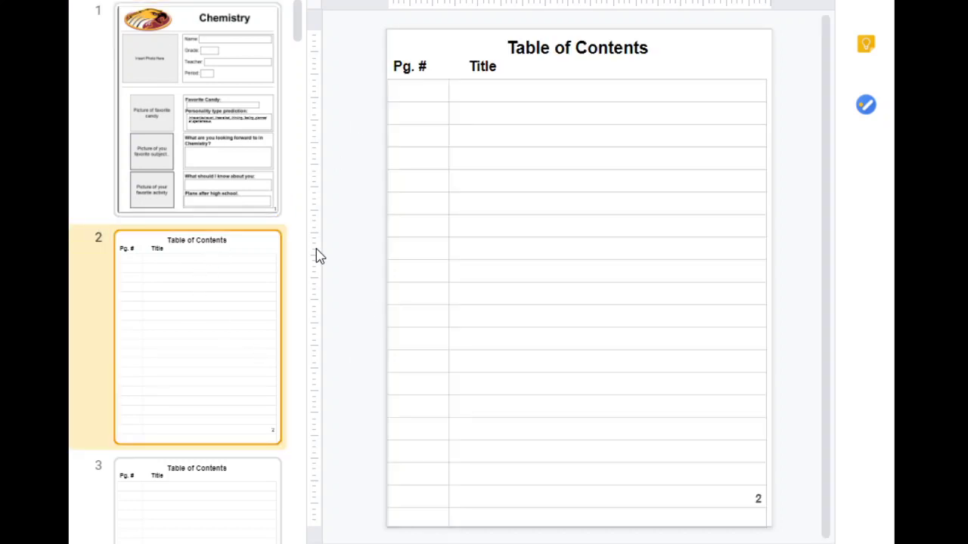
{"action": "left_click", "coordinate": [429, 90]}
{"action": "type", "text": "6"}
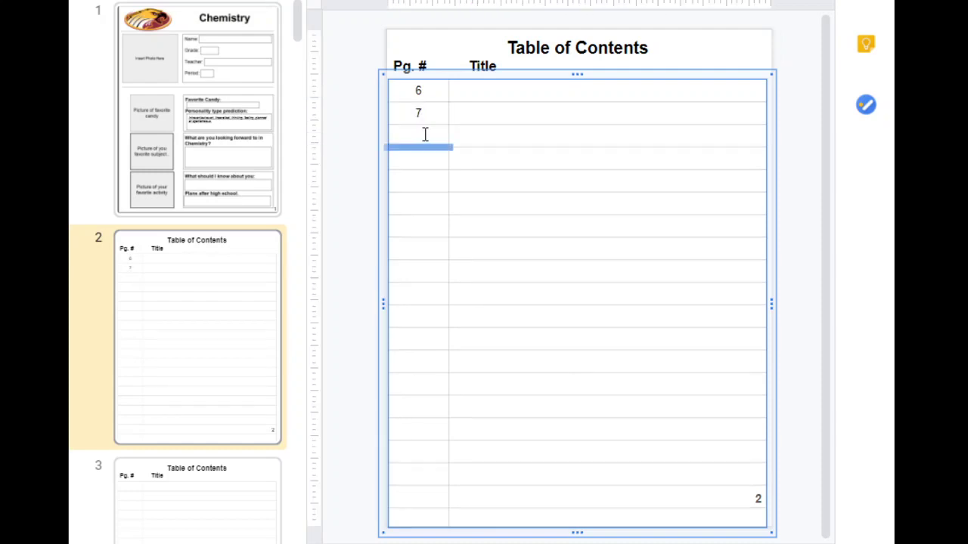
{"action": "left_click", "coordinate": [425, 135]}
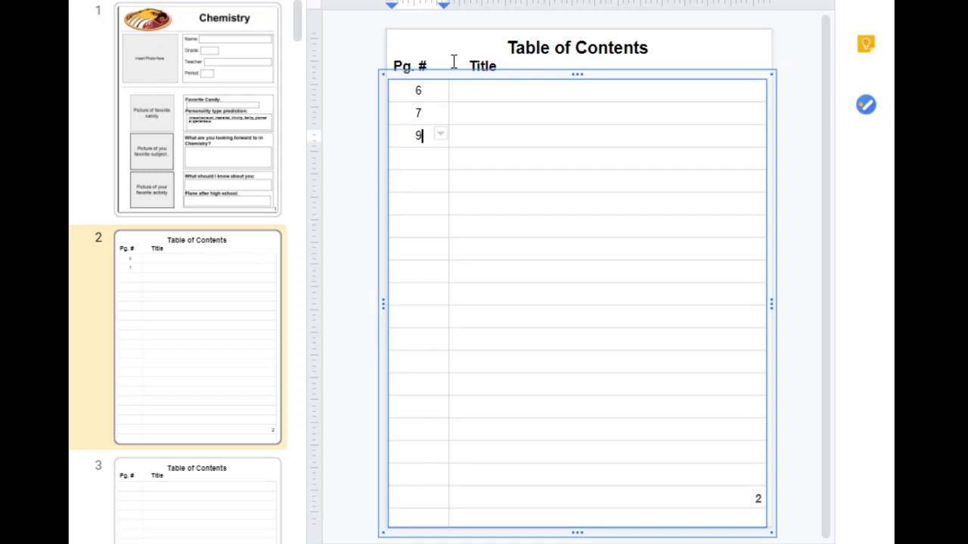
{"action": "type", "text": "8"}
Step: Bring up slide 6, the Periodic Table of Elements page
{"action": "left_click", "coordinate": [473, 93]}
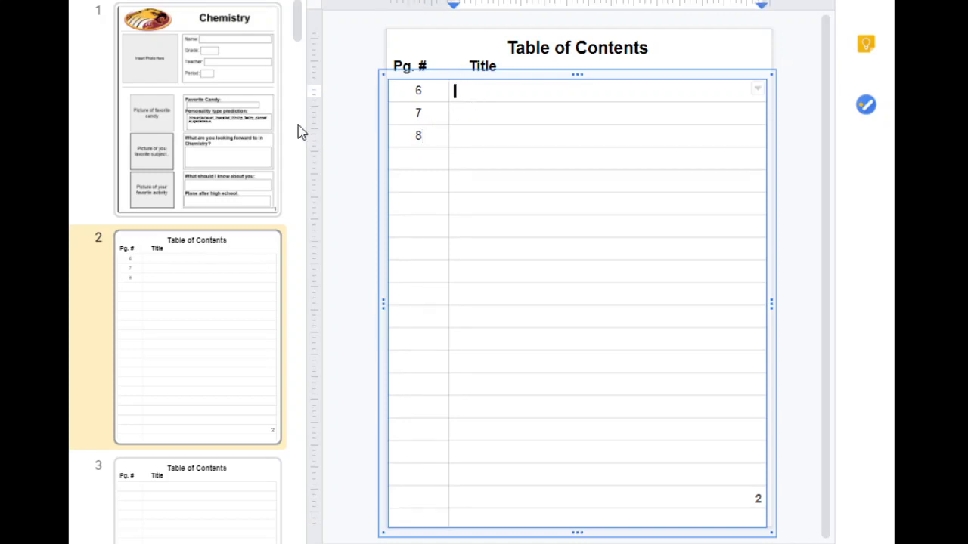
{"action": "left_click_drag", "start_coordinate": [301, 36], "coordinate": [296, 122]}
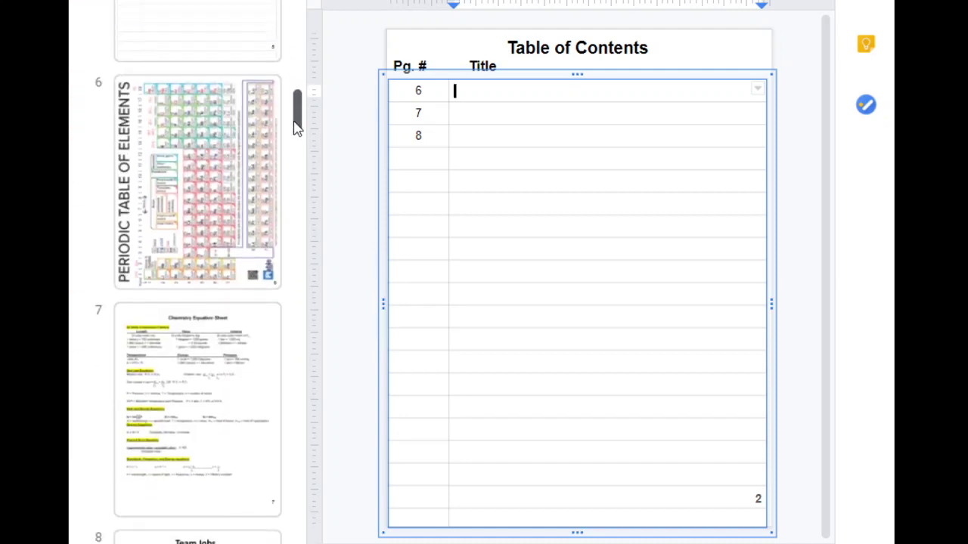
{"action": "left_click", "coordinate": [198, 208]}
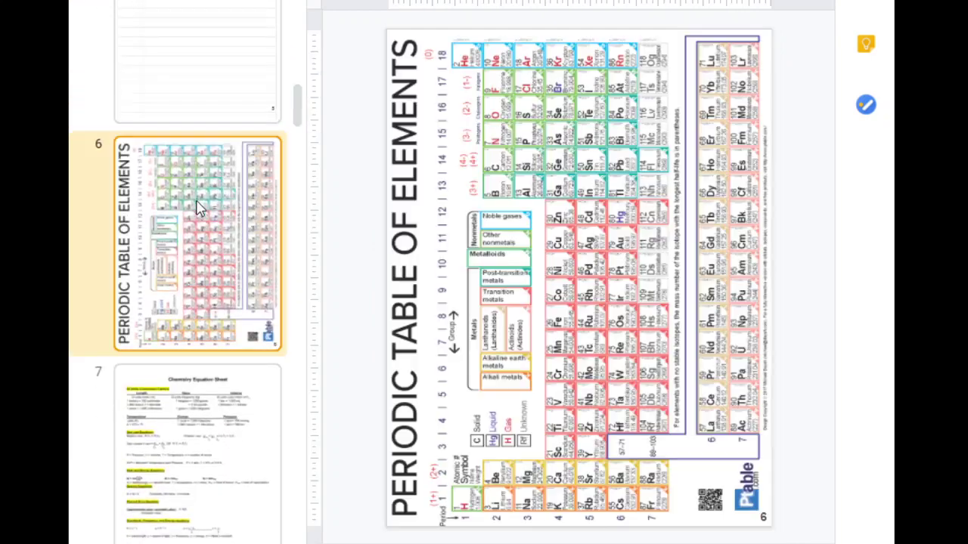
{"action": "left_click_drag", "start_coordinate": [298, 103], "coordinate": [300, 26]}
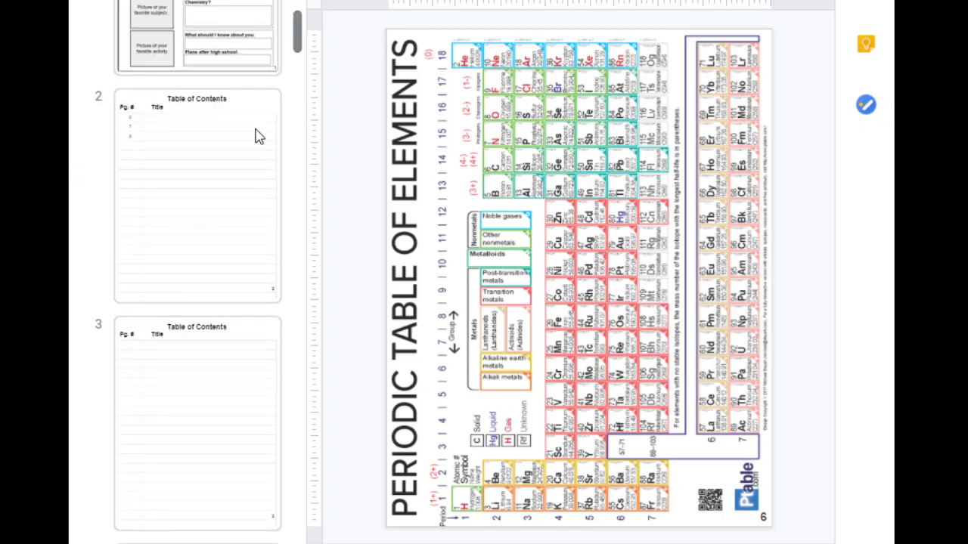
Step: On slide 2, title rows 6, 7, 8 'Periodic Table', 'Equation sheet' and 'Team Jobs'
{"action": "left_click", "coordinate": [234, 175]}
{"action": "left_click", "coordinate": [502, 94]}
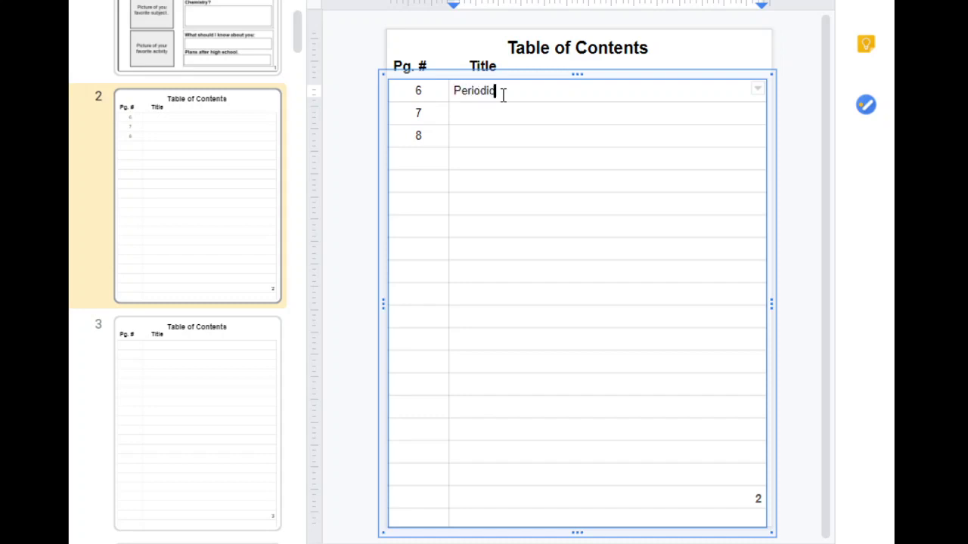
{"action": "type", "text": " Ta"}
{"action": "type", "text": "ble"}
{"action": "left_click", "coordinate": [503, 113]}
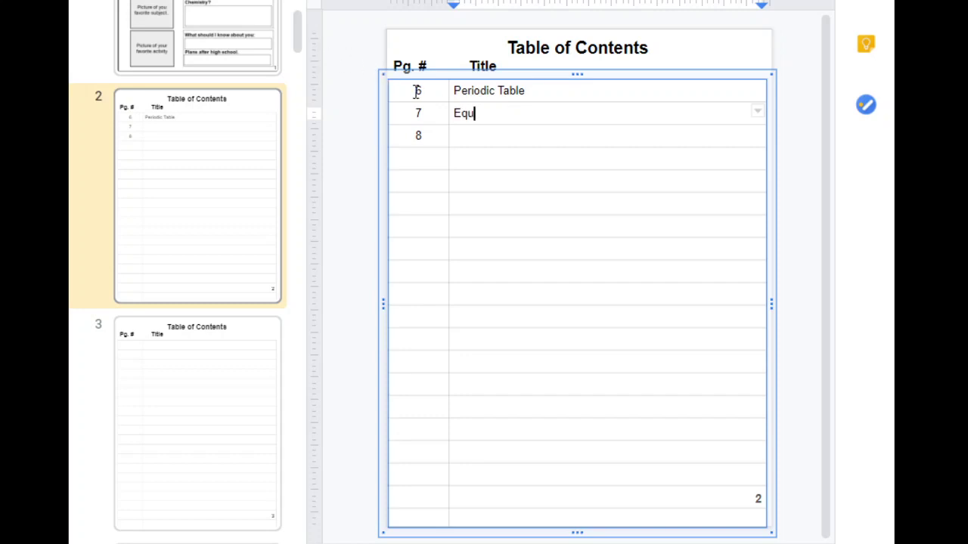
{"action": "type", "text": "ation "}
{"action": "type", "text": "sheet"}
{"action": "left_click", "coordinate": [484, 142]}
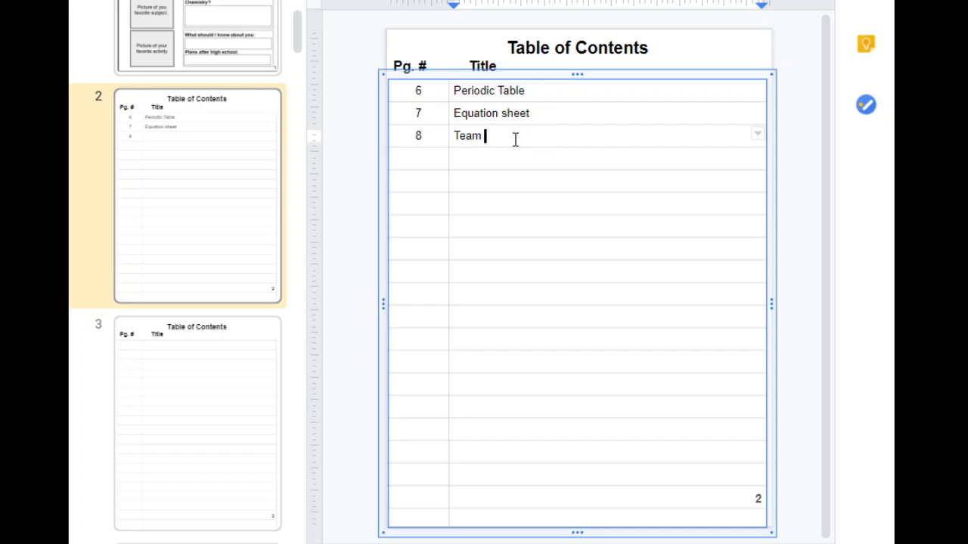
{"action": "type", "text": "Jobs"}
{"action": "left_click", "coordinate": [488, 168]}
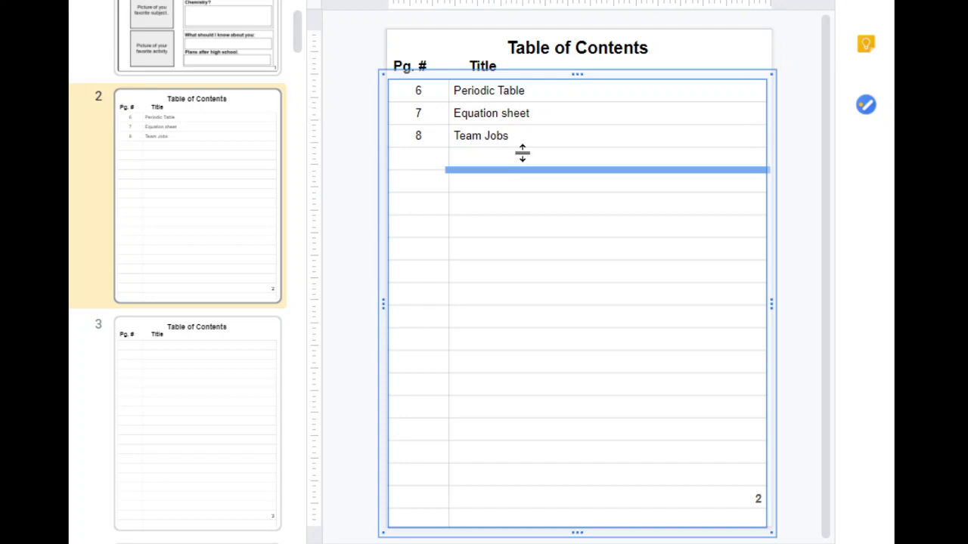
{"action": "left_click", "coordinate": [478, 102]}
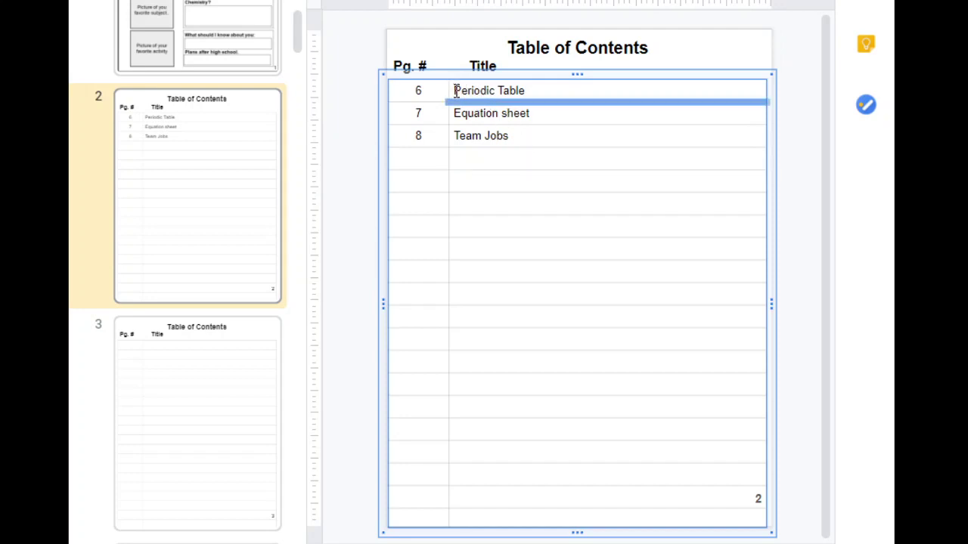
Step: Link the 'Periodic Table' title to Slide 6 of this presentation
{"action": "left_click", "coordinate": [456, 91]}
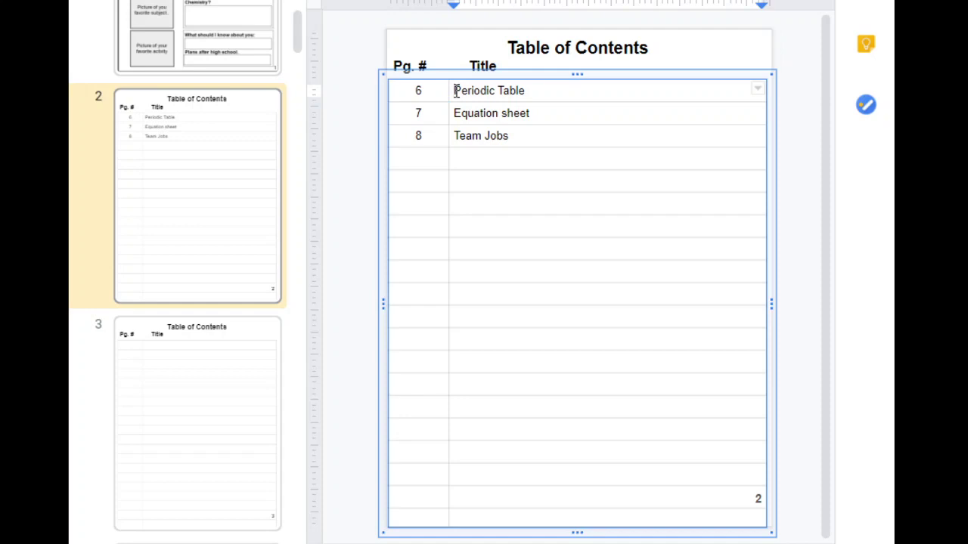
{"action": "left_click_drag", "start_coordinate": [456, 91], "coordinate": [526, 90]}
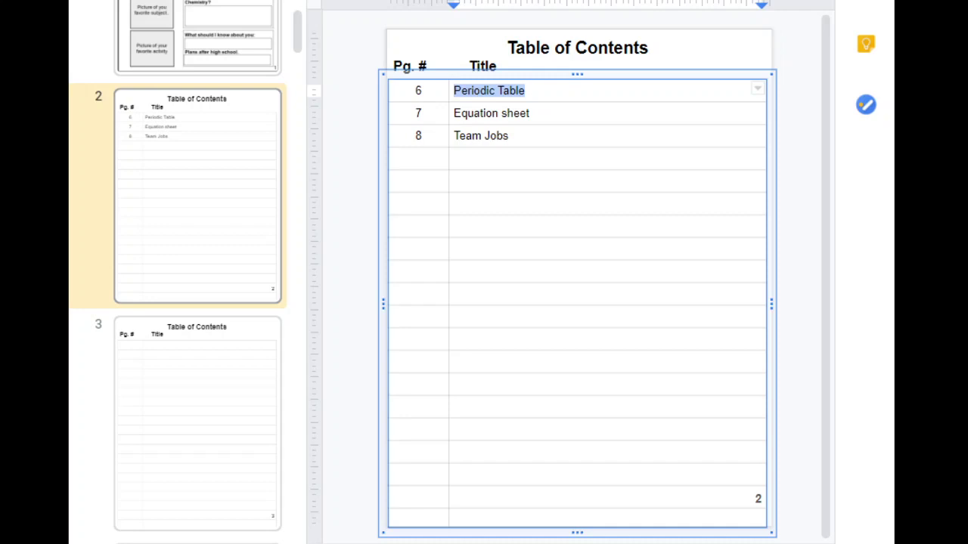
{"action": "key", "text": "alt+i"}
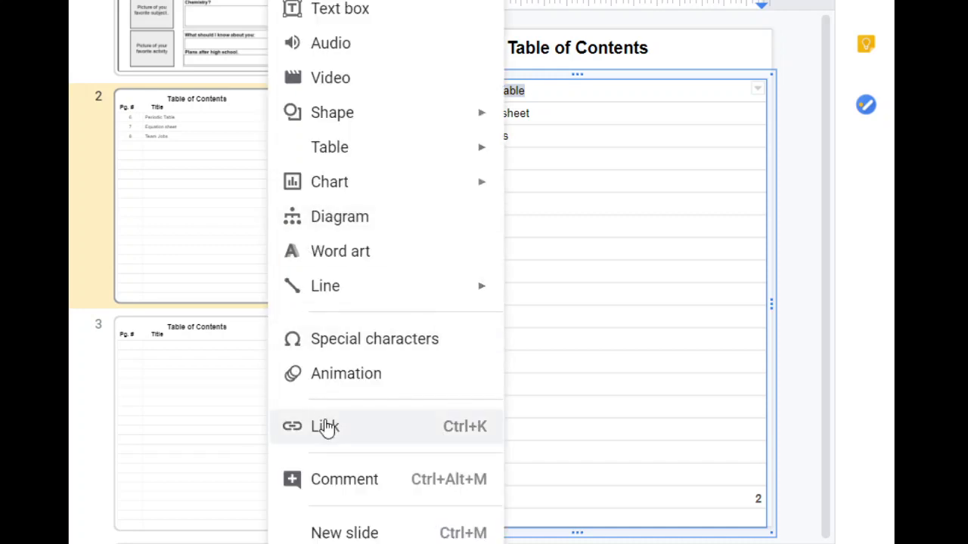
{"action": "left_click", "coordinate": [325, 427]}
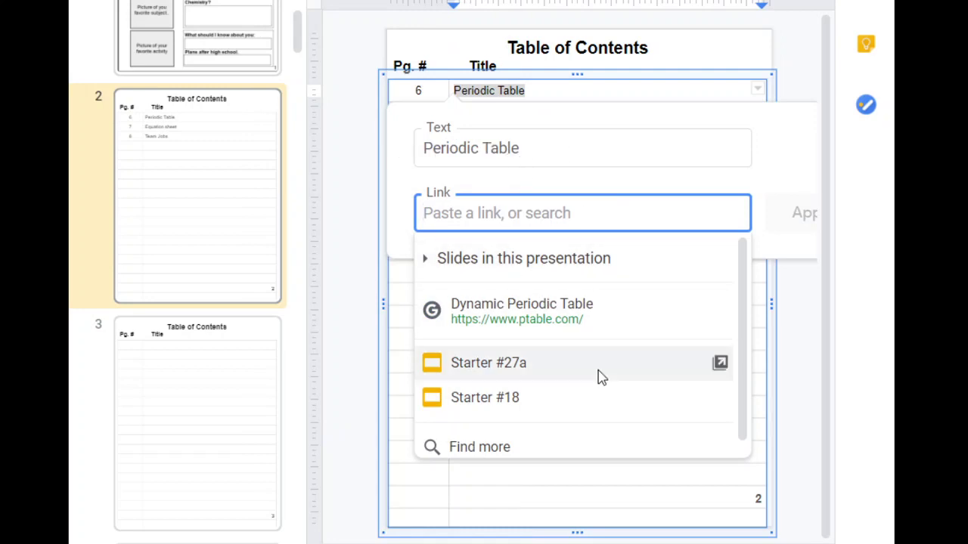
{"action": "left_click", "coordinate": [598, 270]}
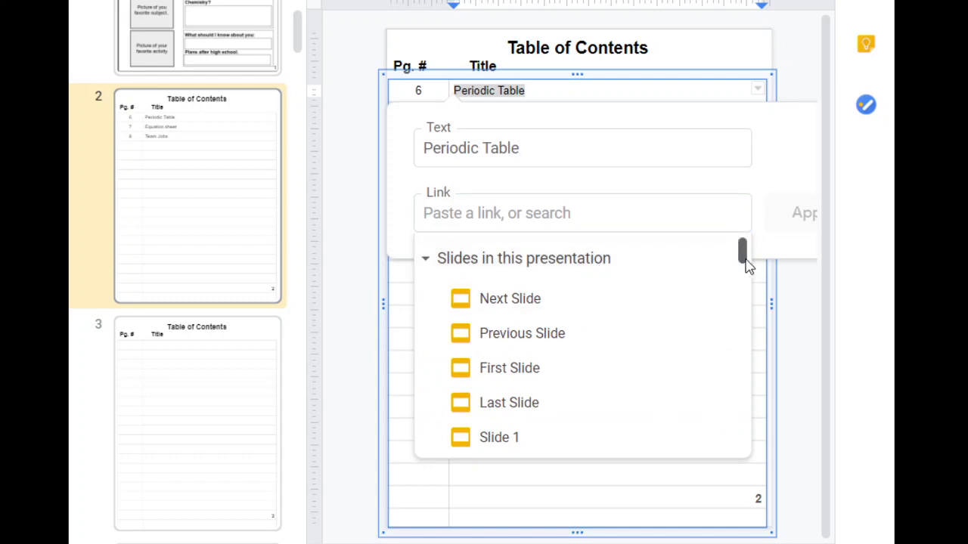
{"action": "left_click_drag", "start_coordinate": [745, 265], "coordinate": [741, 298]}
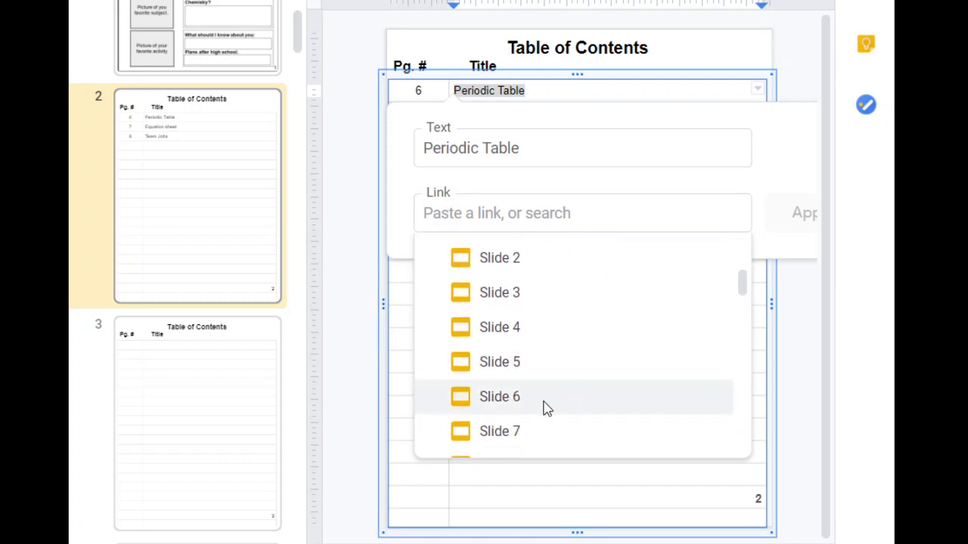
{"action": "left_click", "coordinate": [545, 406]}
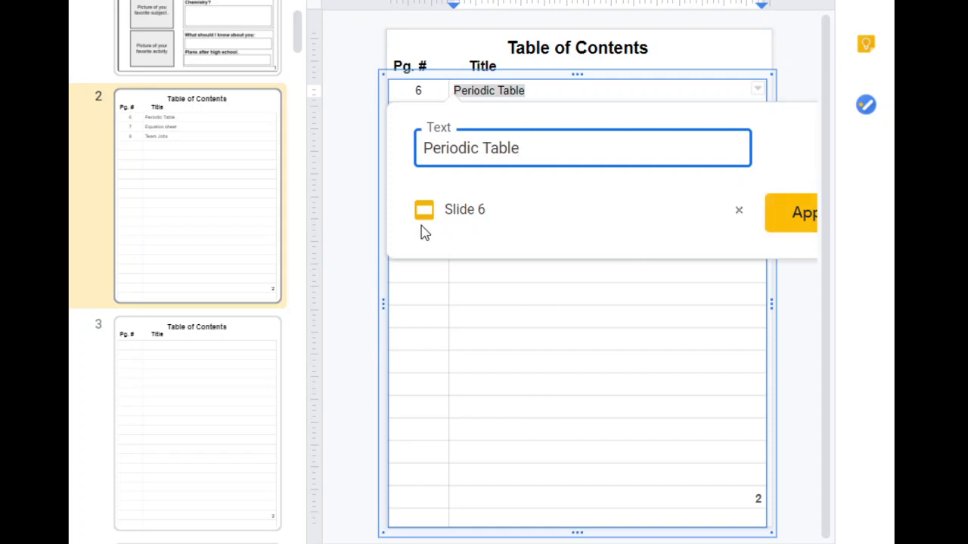
{"action": "left_click", "coordinate": [805, 215]}
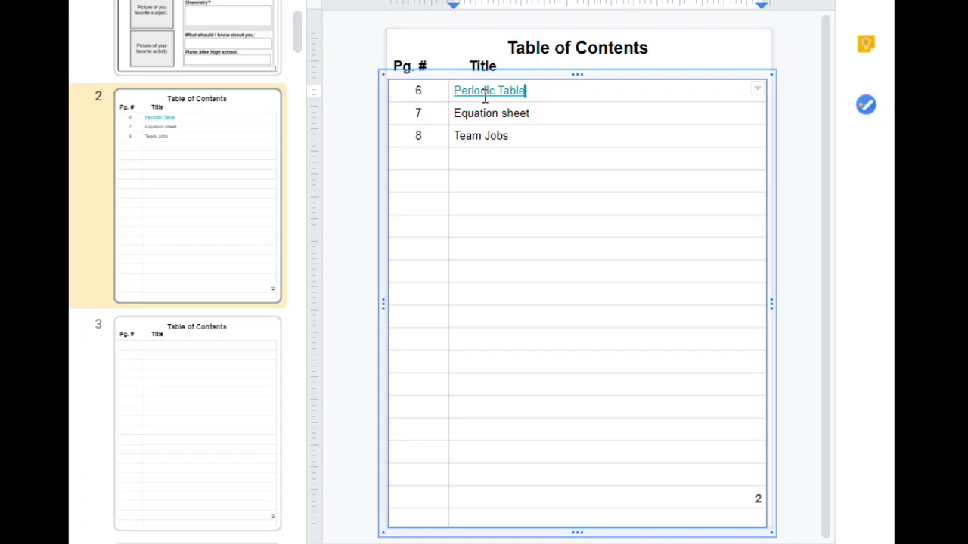
{"action": "left_click", "coordinate": [484, 92]}
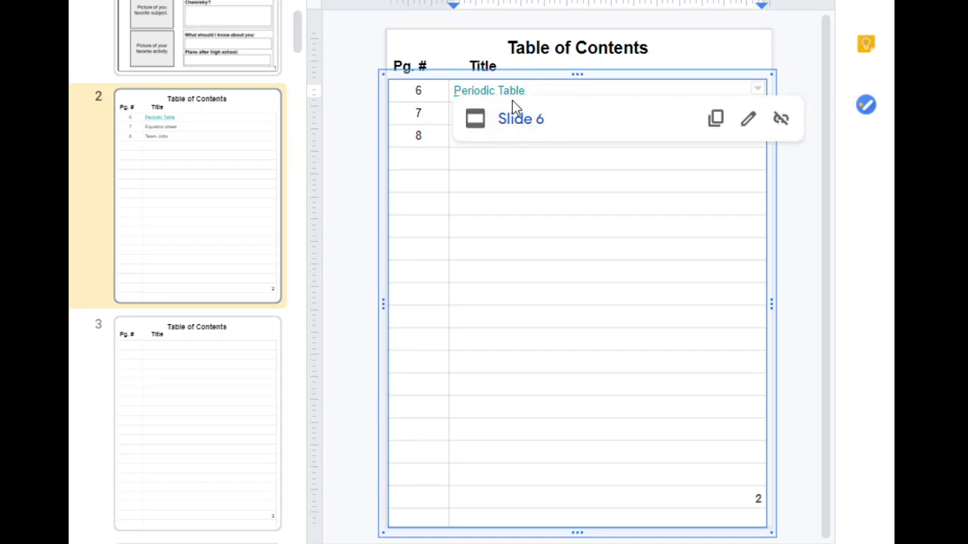
{"action": "mouse_move", "coordinate": [514, 99]}
{"action": "left_mouse_down"}
{"action": "mouse_move", "coordinate": [518, 138]}
{"action": "mouse_move", "coordinate": [469, 214]}
{"action": "left_mouse_up"}
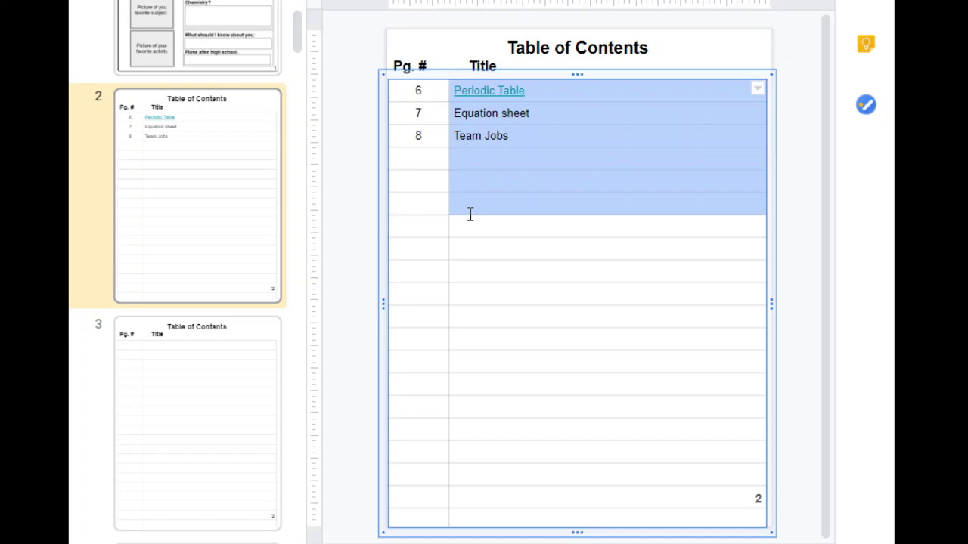
Step: Link the 'Equation sheet' title to Slide 7 of this presentation
{"action": "left_click", "coordinate": [469, 213]}
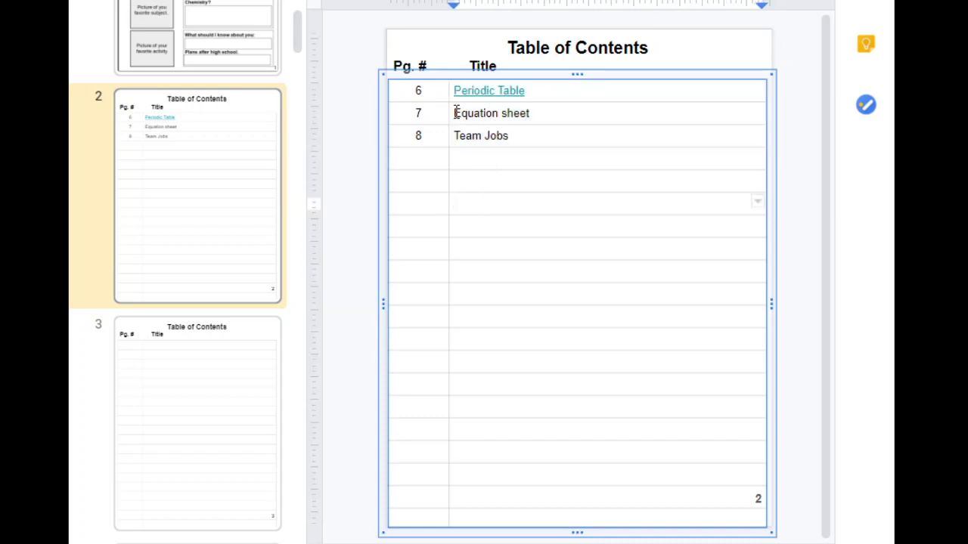
{"action": "left_click_drag", "start_coordinate": [454, 113], "coordinate": [532, 113]}
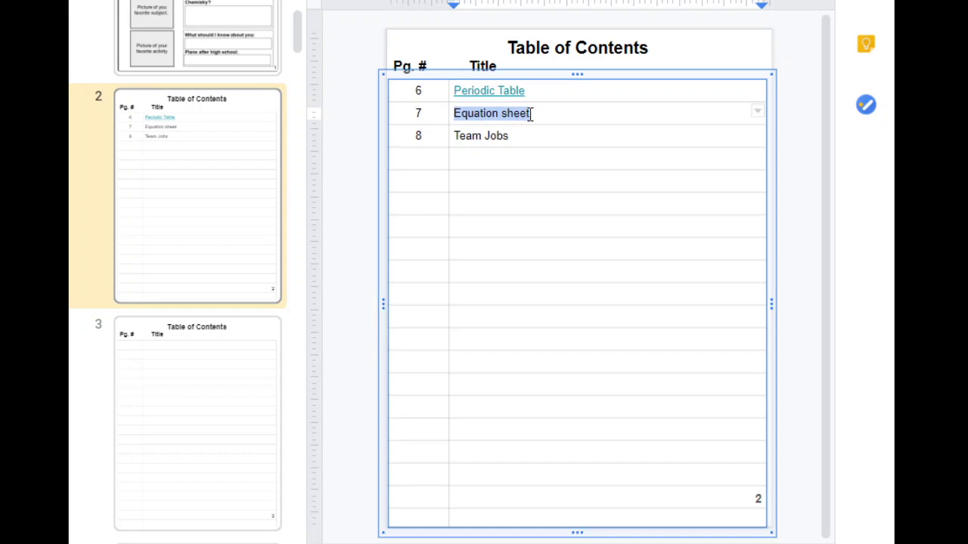
{"action": "key", "text": "alt+i"}
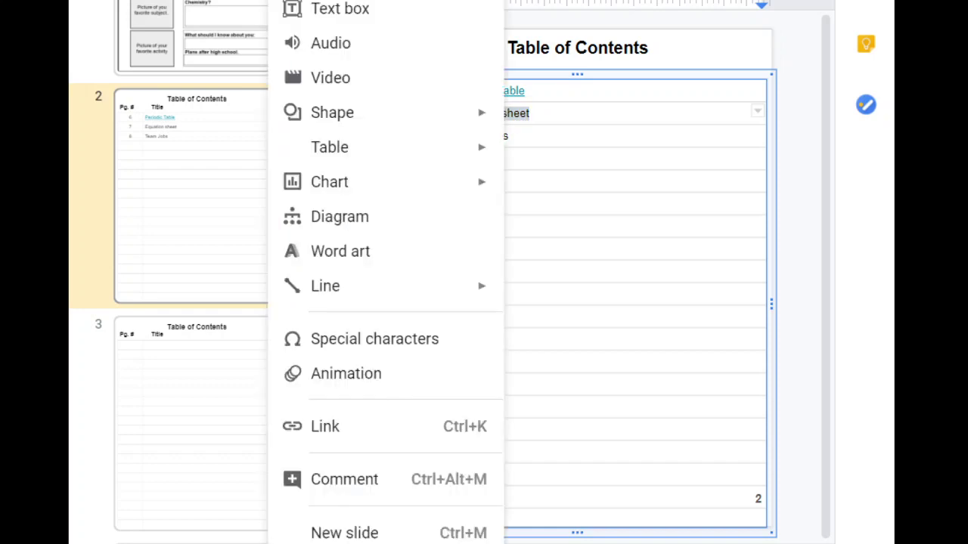
{"action": "left_click", "coordinate": [360, 443]}
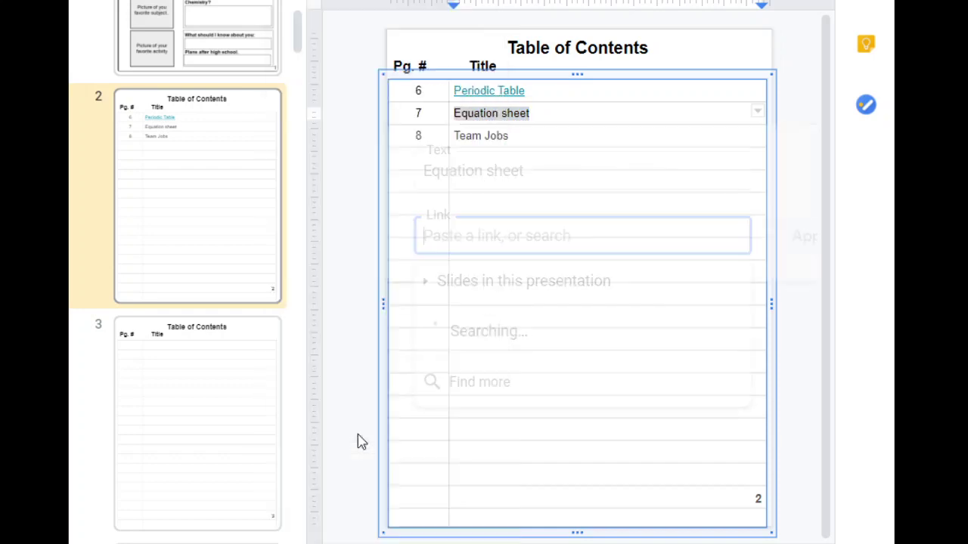
{"action": "left_click", "coordinate": [492, 295]}
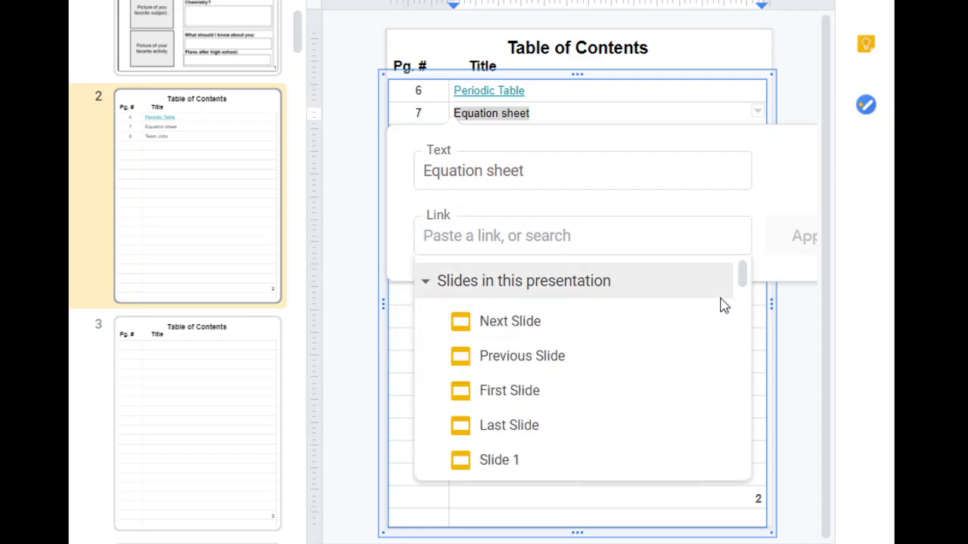
{"action": "left_click_drag", "start_coordinate": [744, 282], "coordinate": [745, 335]}
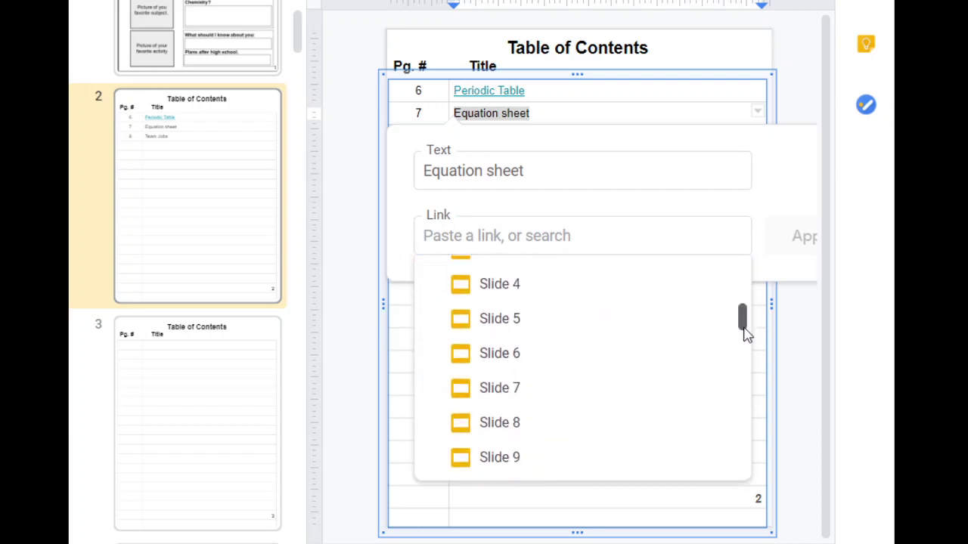
{"action": "left_click", "coordinate": [576, 388]}
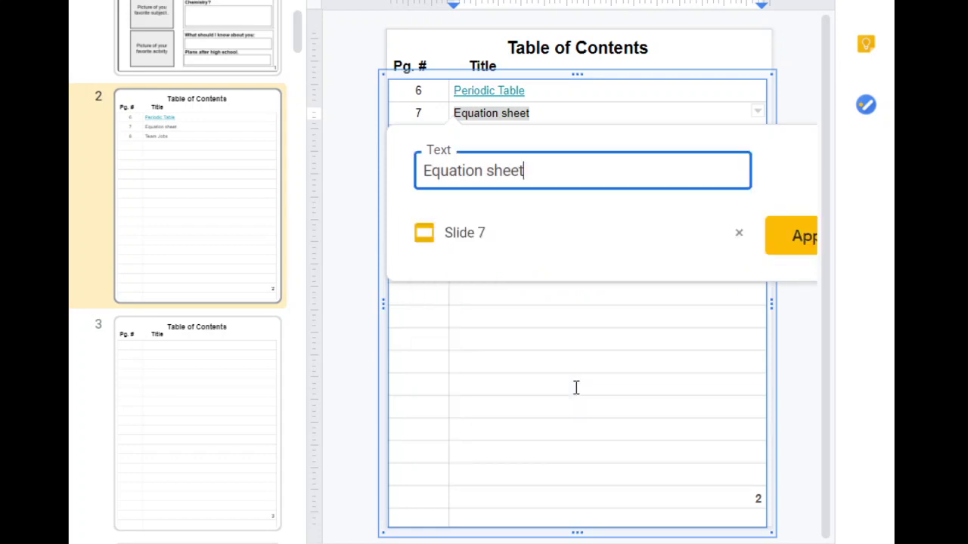
{"action": "left_click", "coordinate": [794, 248]}
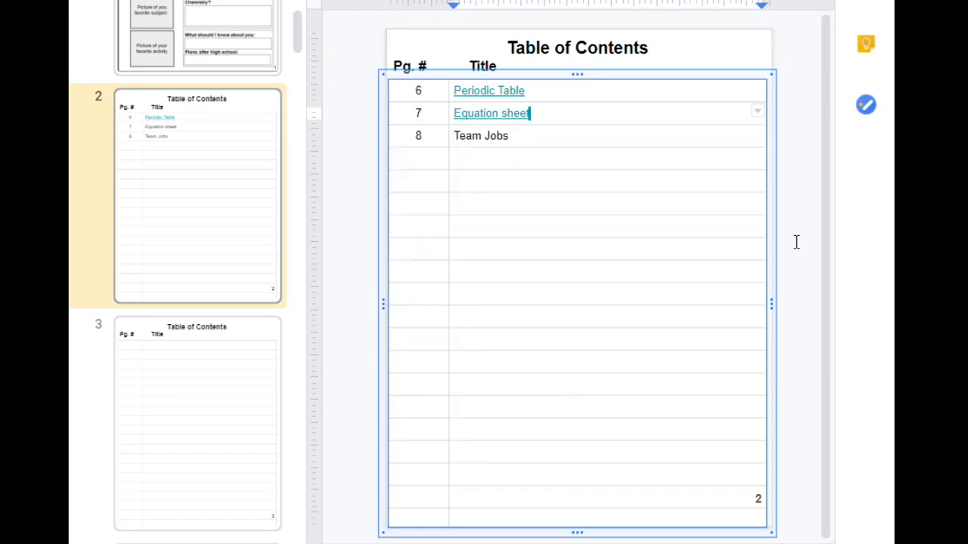
Step: Select 'Team Jobs' and choose its link target from this presentation's slide list
{"action": "left_click", "coordinate": [459, 139]}
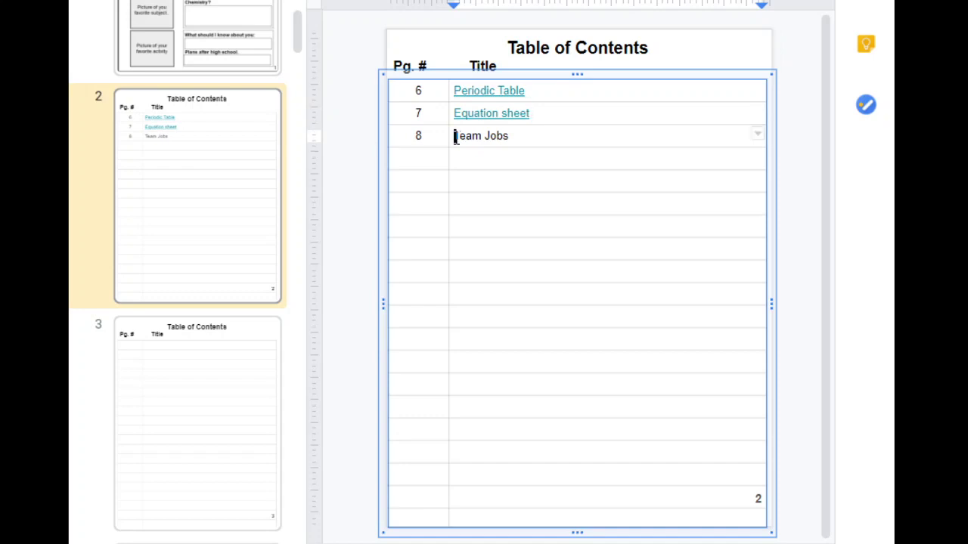
{"action": "left_click_drag", "start_coordinate": [455, 138], "coordinate": [510, 141]}
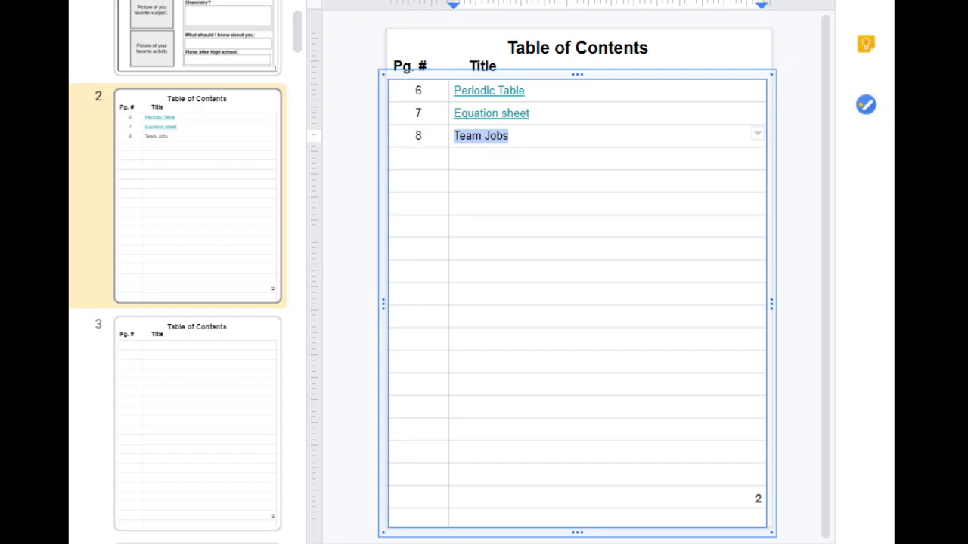
{"action": "left_click", "coordinate": [280, 3]}
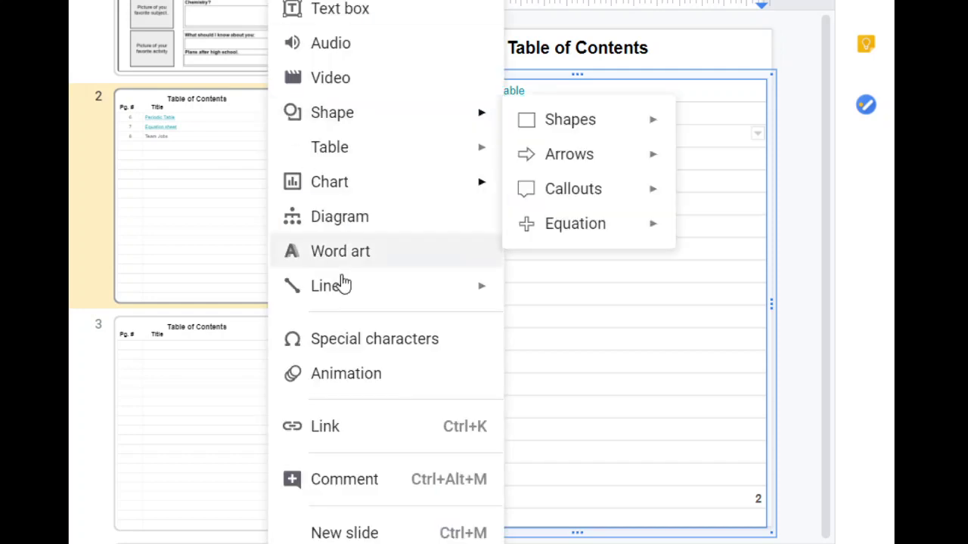
{"action": "left_click", "coordinate": [341, 427]}
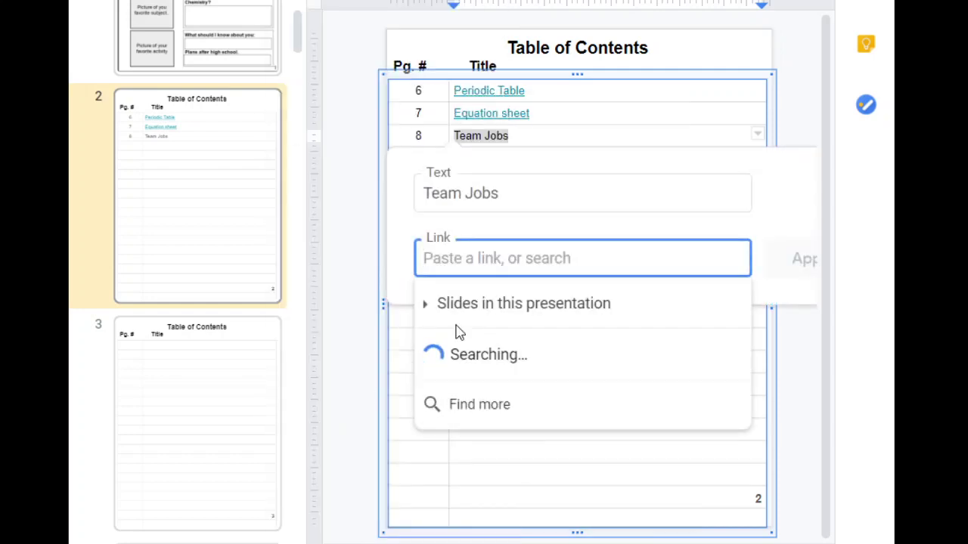
{"action": "left_click", "coordinate": [501, 309]}
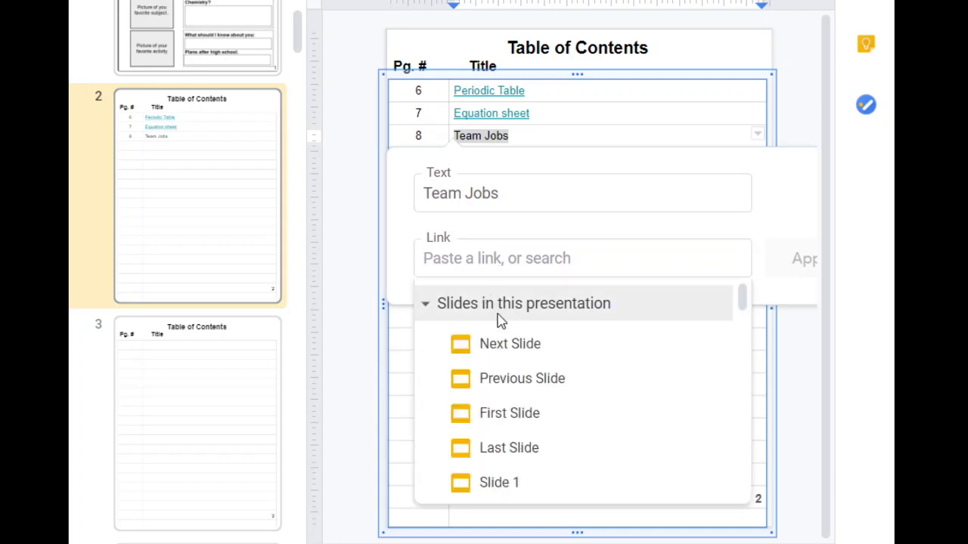
{"action": "left_click_drag", "start_coordinate": [742, 302], "coordinate": [742, 356]}
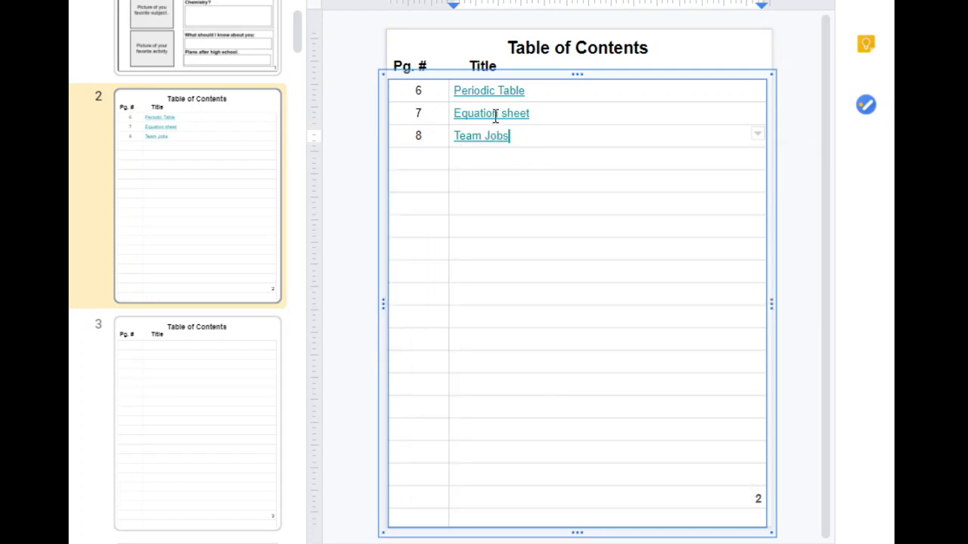
{"action": "left_click", "coordinate": [501, 247]}
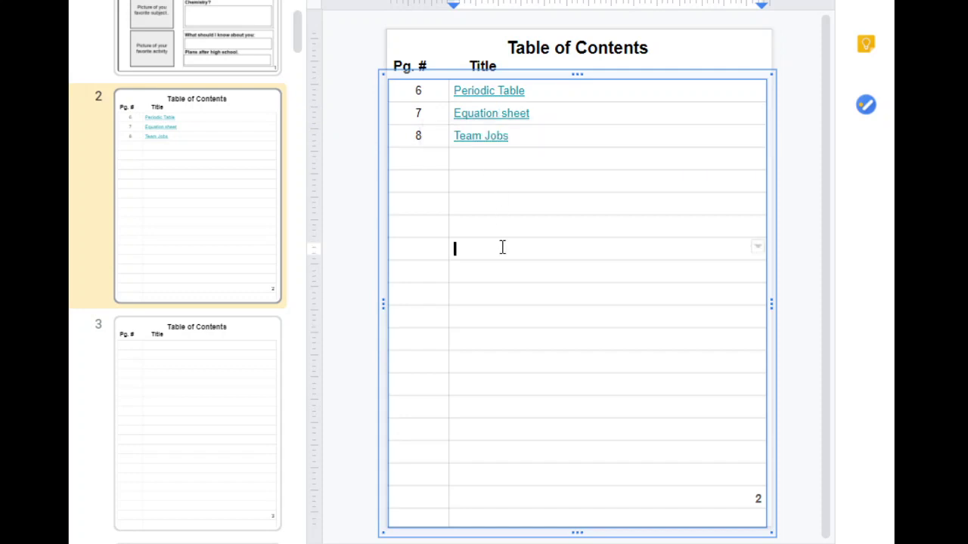
{"action": "left_click", "coordinate": [491, 135]}
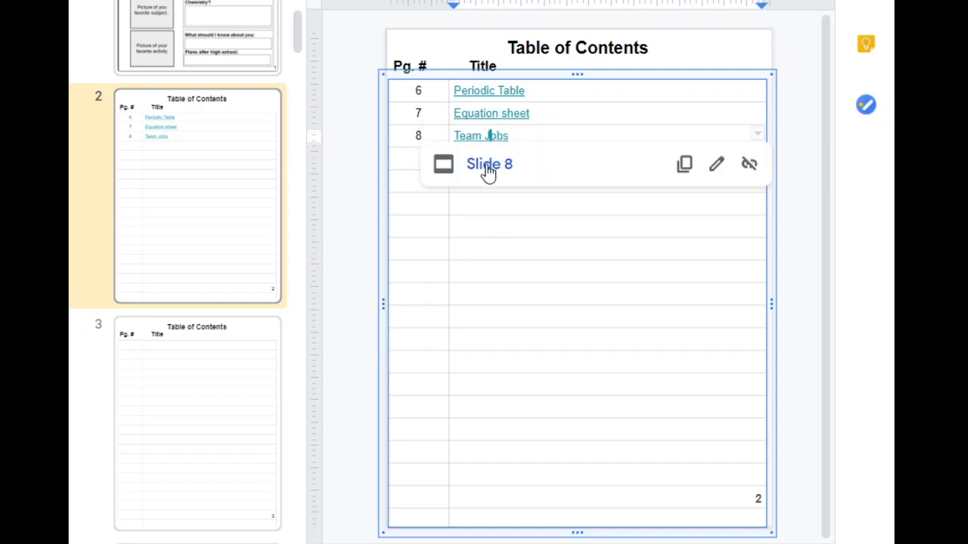
{"action": "left_click", "coordinate": [488, 226]}
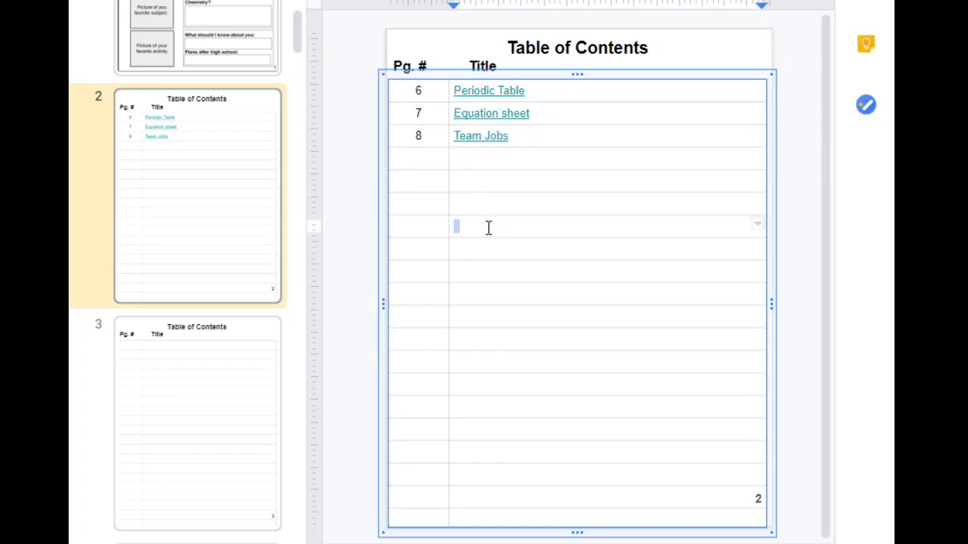
{"action": "left_click", "coordinate": [502, 96]}
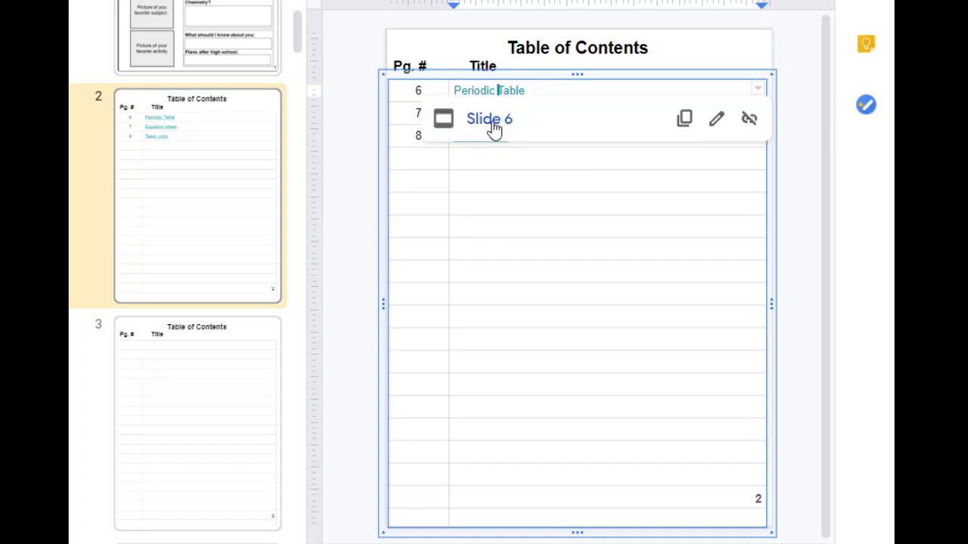
{"action": "left_click", "coordinate": [493, 129]}
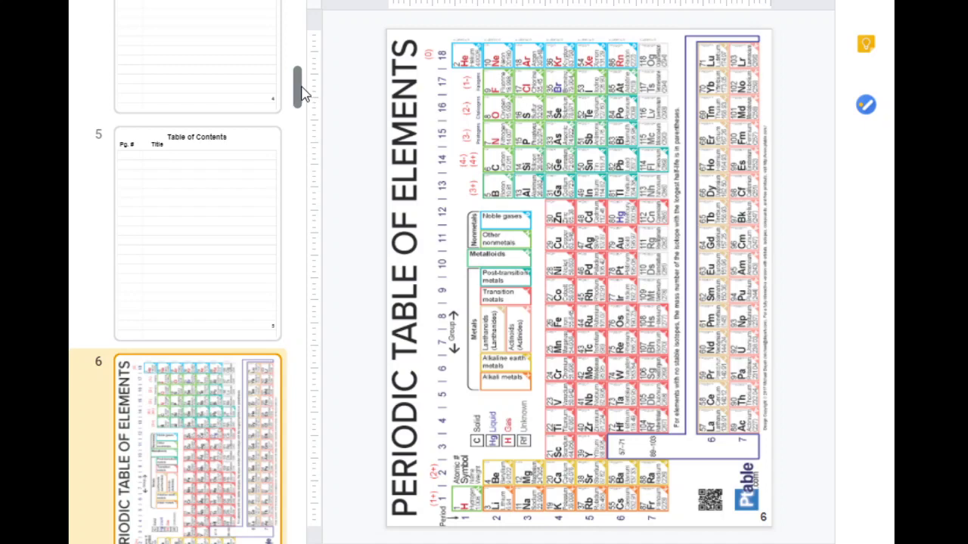
{"action": "left_click_drag", "start_coordinate": [298, 90], "coordinate": [297, 27]}
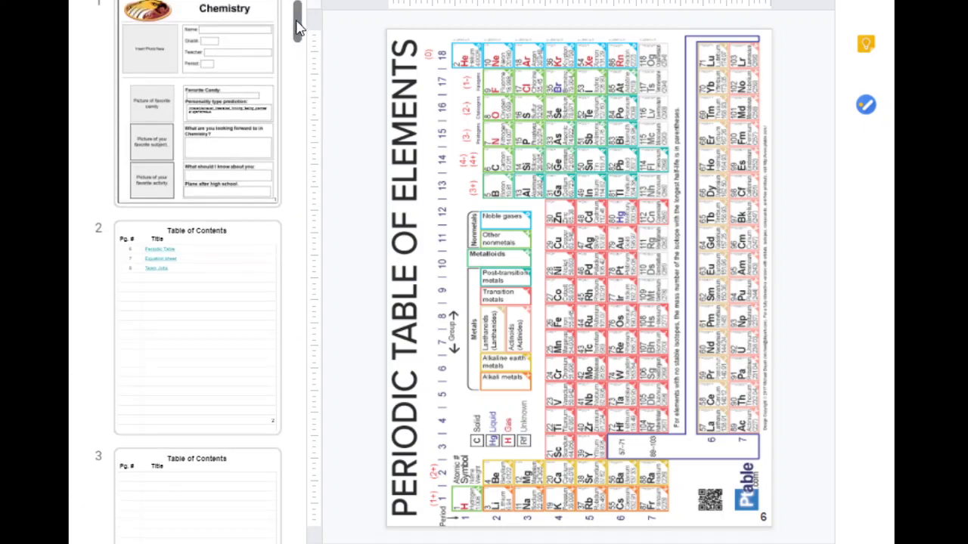
{"action": "left_click", "coordinate": [193, 393]}
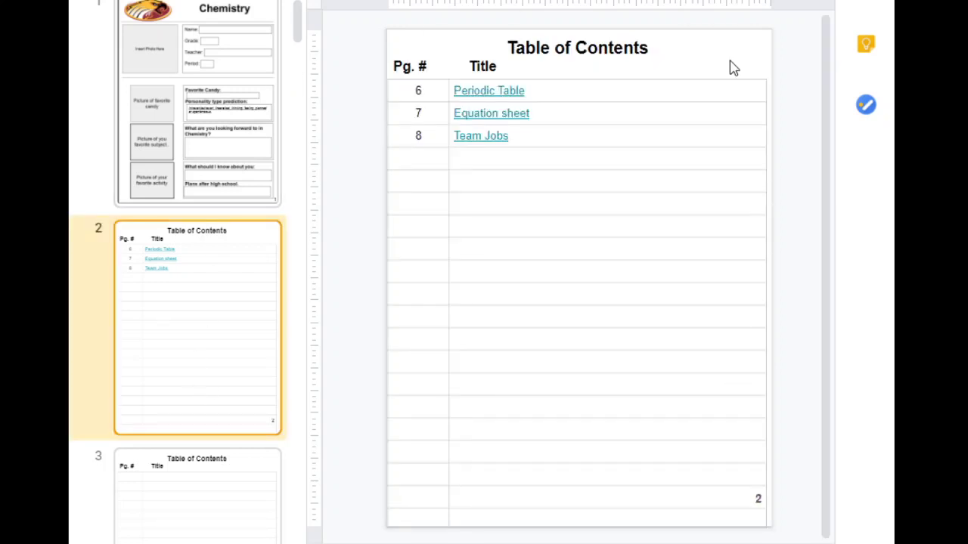